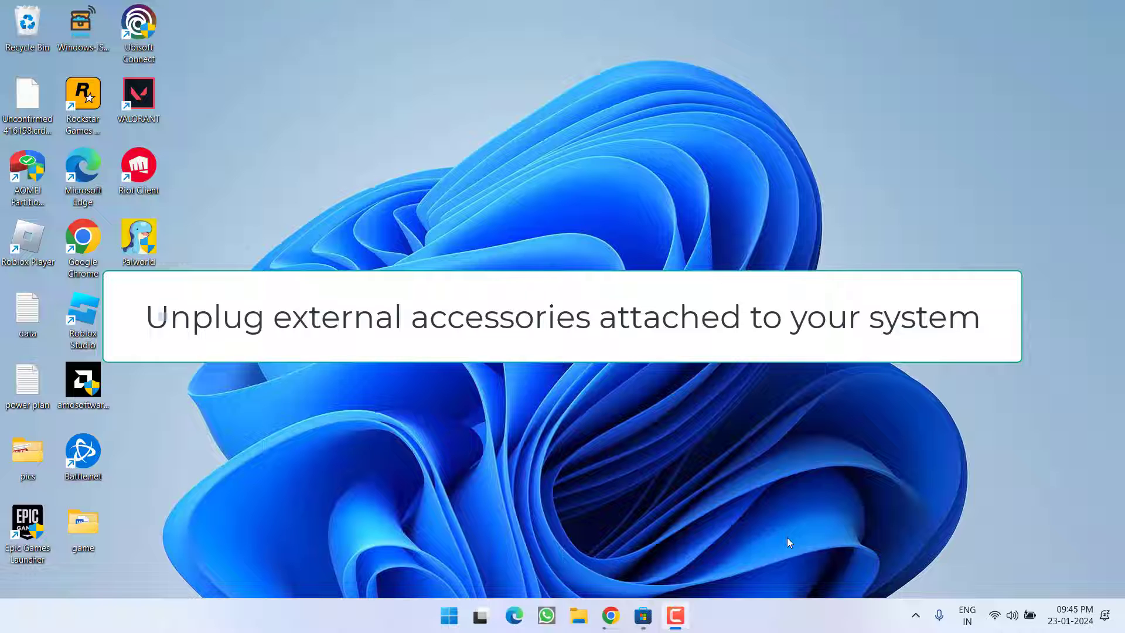
Step: Set the desktop Palworld application to run as an administrator in its compatibility properties and apply the change
right_click(144, 244)
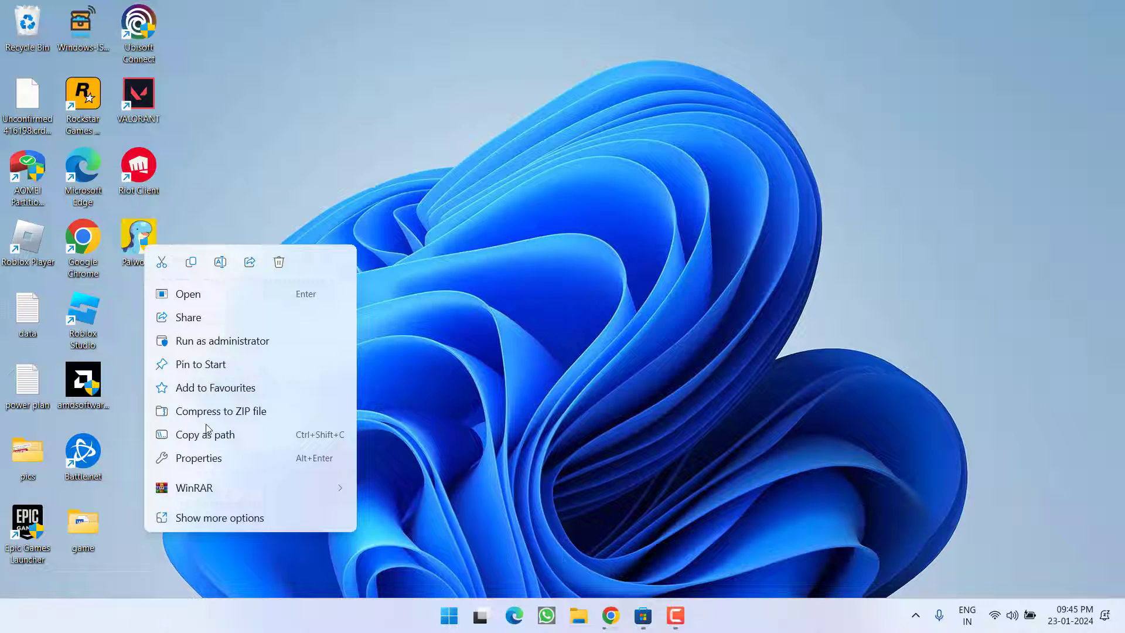
left_click(219, 452)
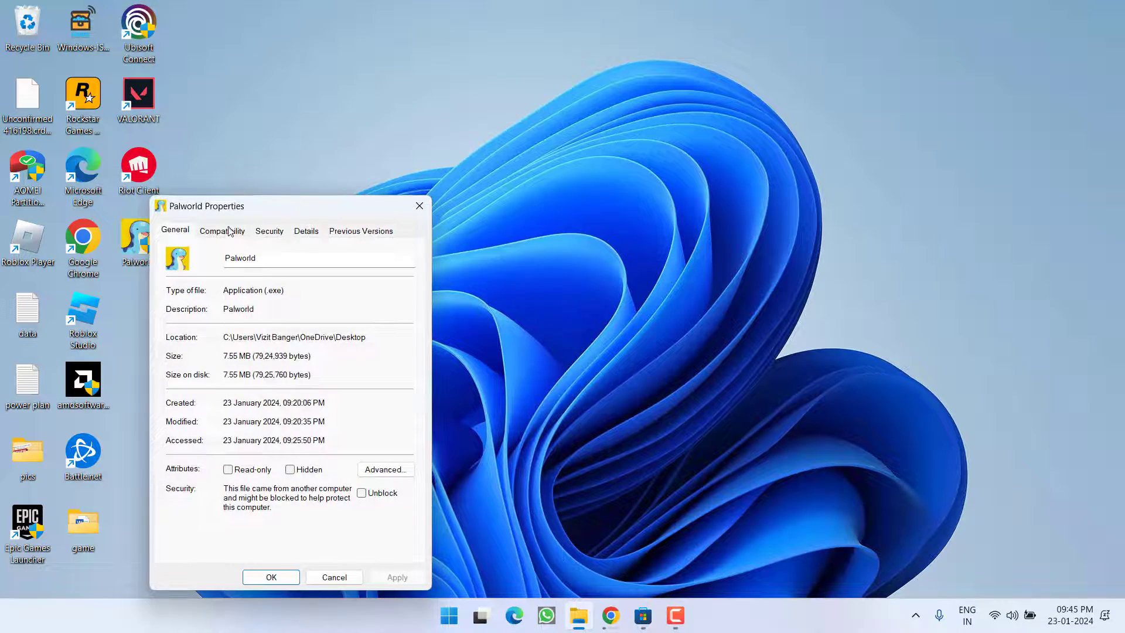
left_click(228, 231)
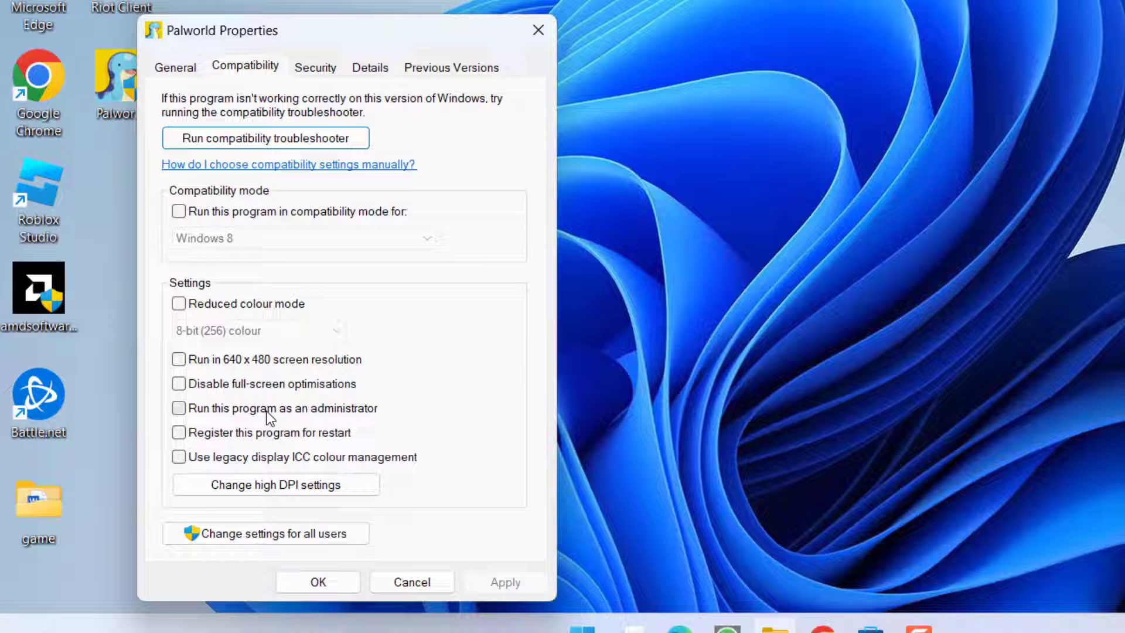
left_click(267, 412)
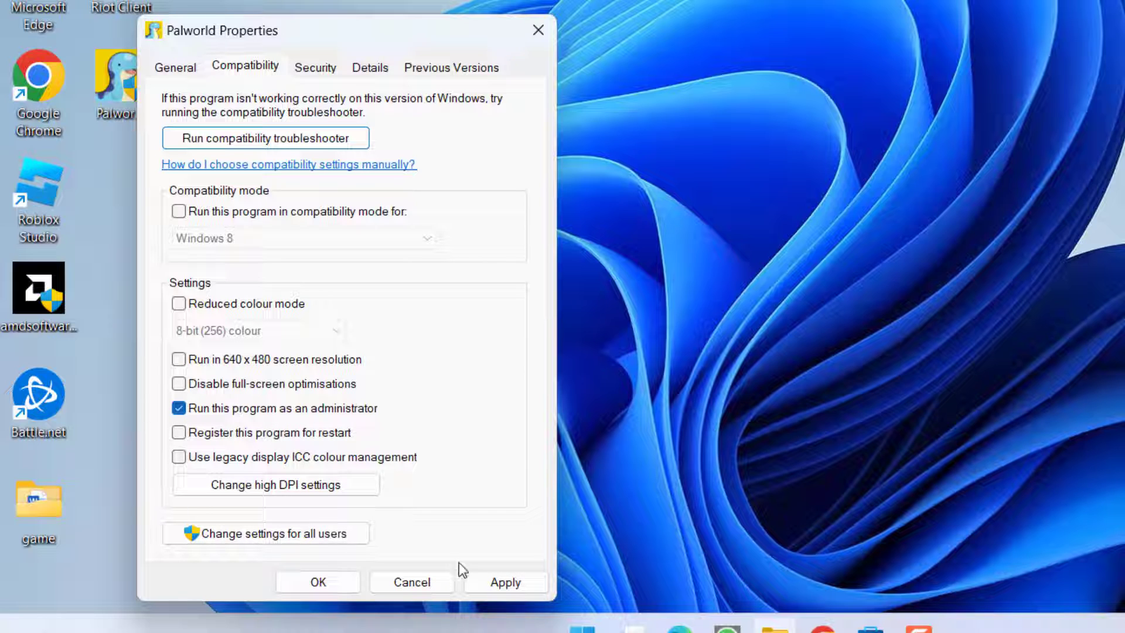
left_click(498, 582)
left_click(319, 582)
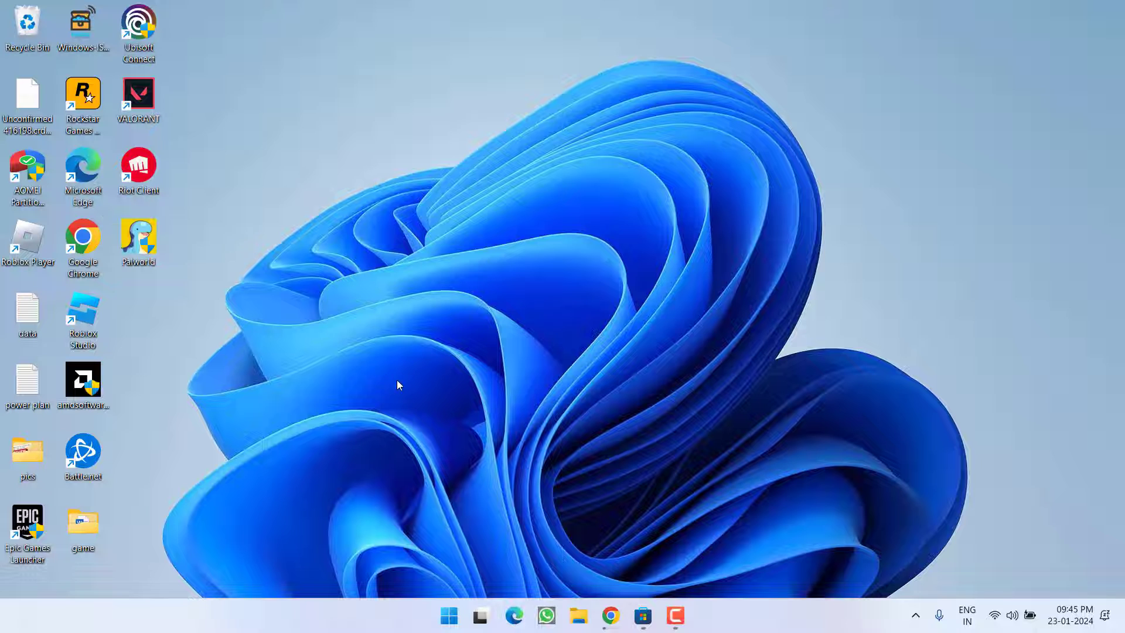
Step: Launch Steam as administrator, allow it to make changes to the device, and open the game library
key("super")
type("steam")
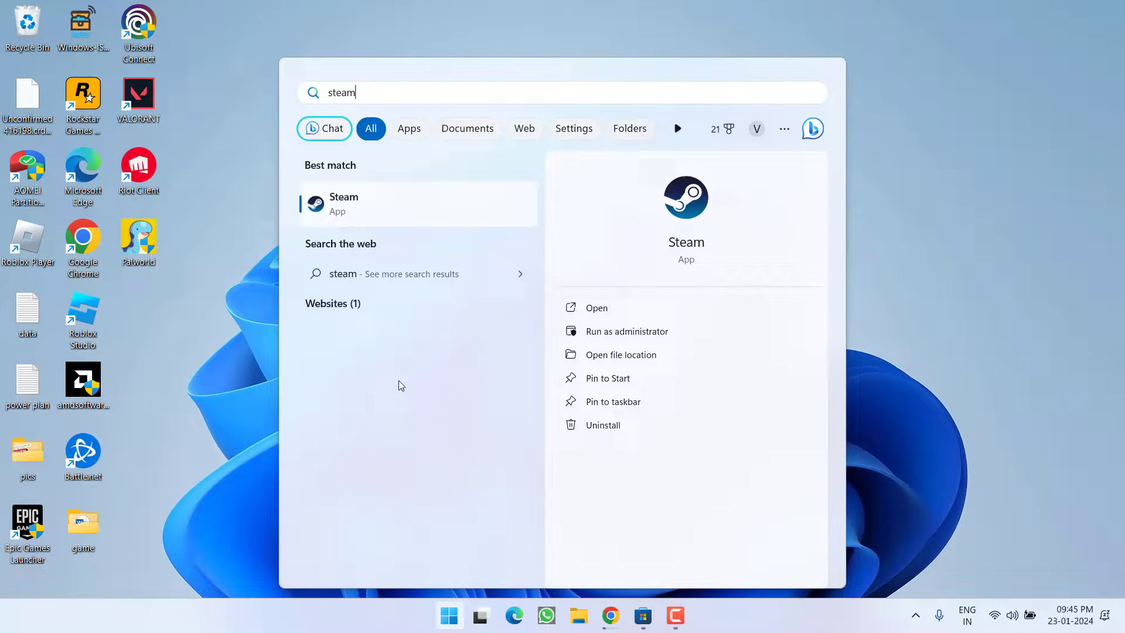
left_click(631, 333)
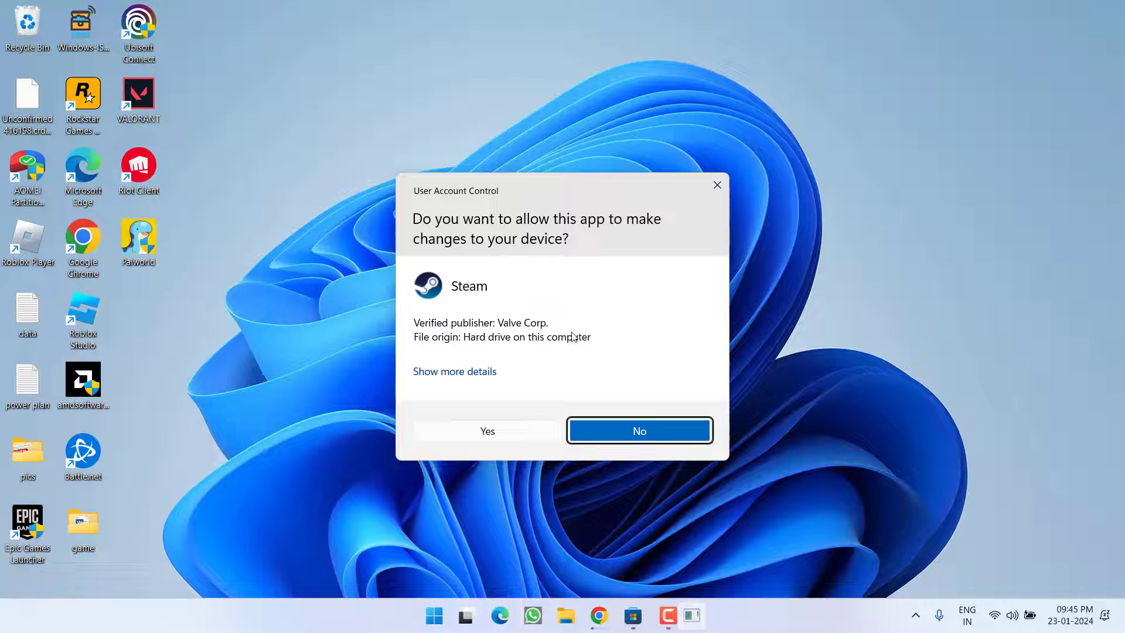
left_click(515, 430)
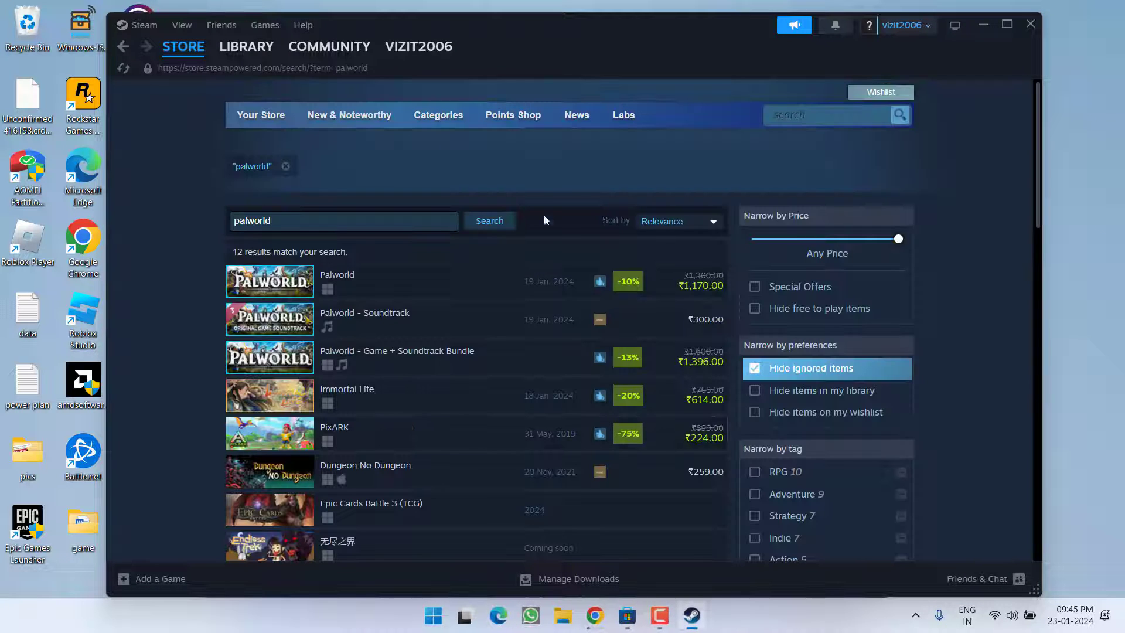
left_click(249, 46)
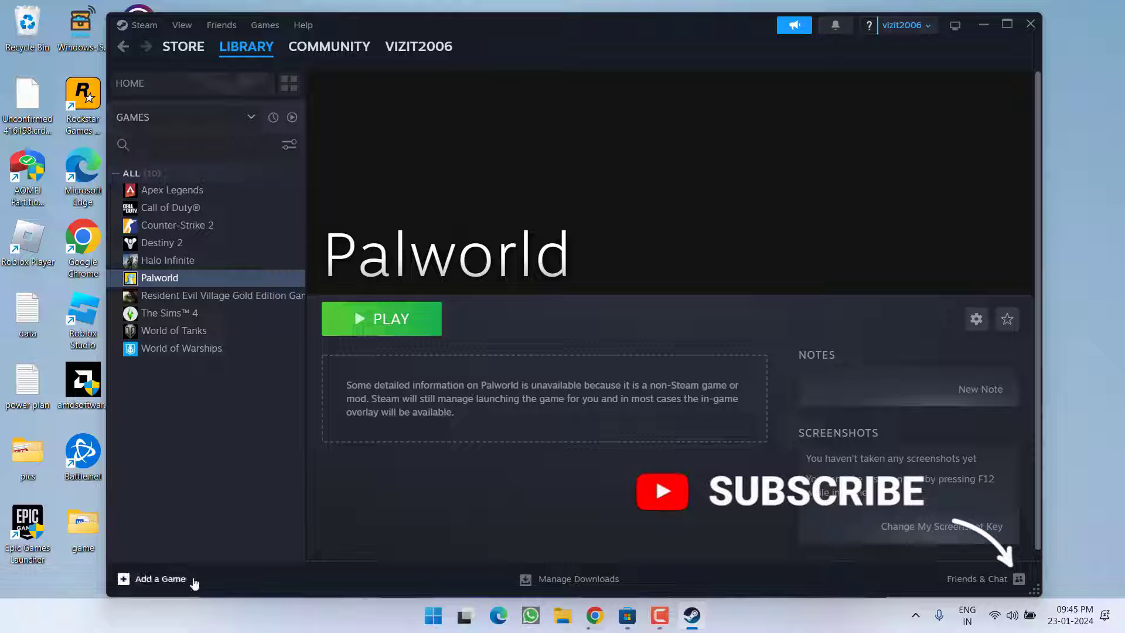
left_click(153, 579)
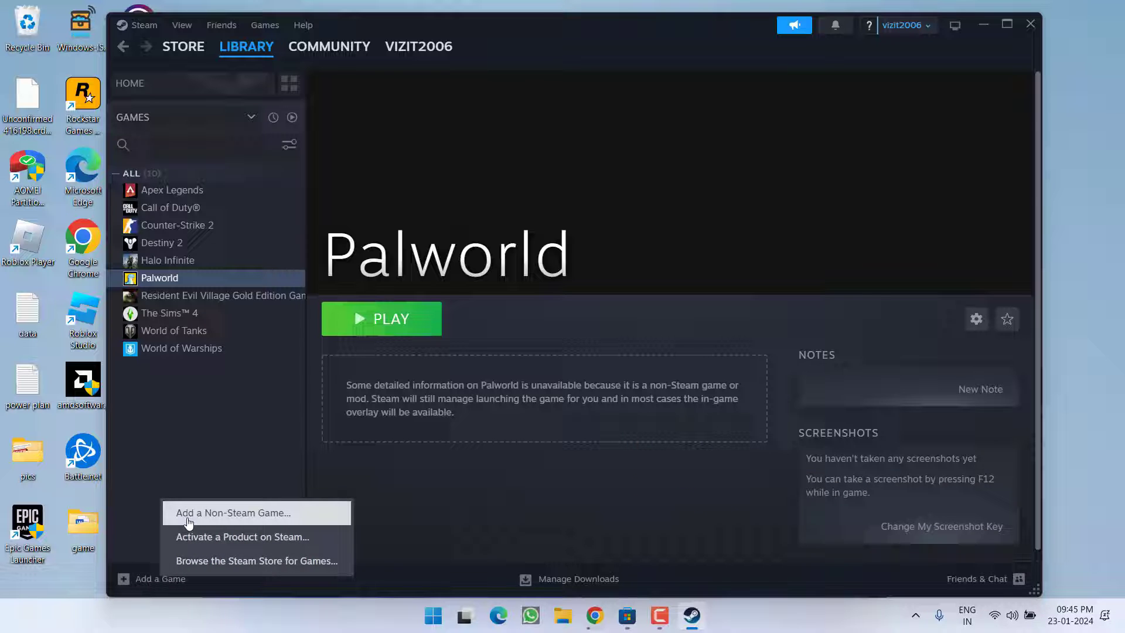
left_click(231, 516)
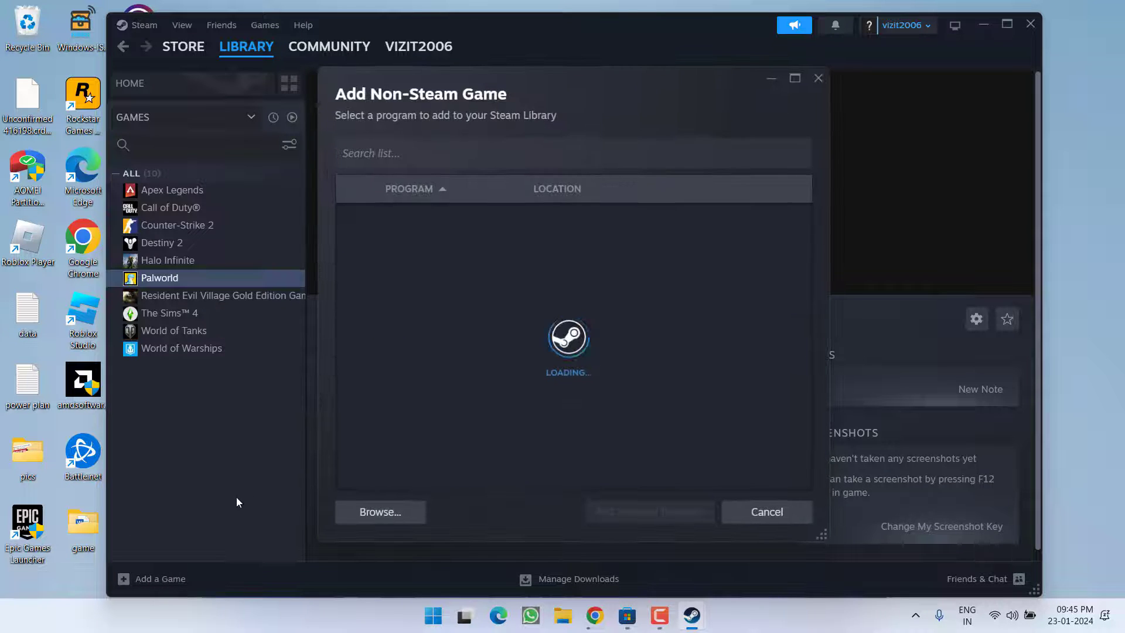
left_click(381, 512)
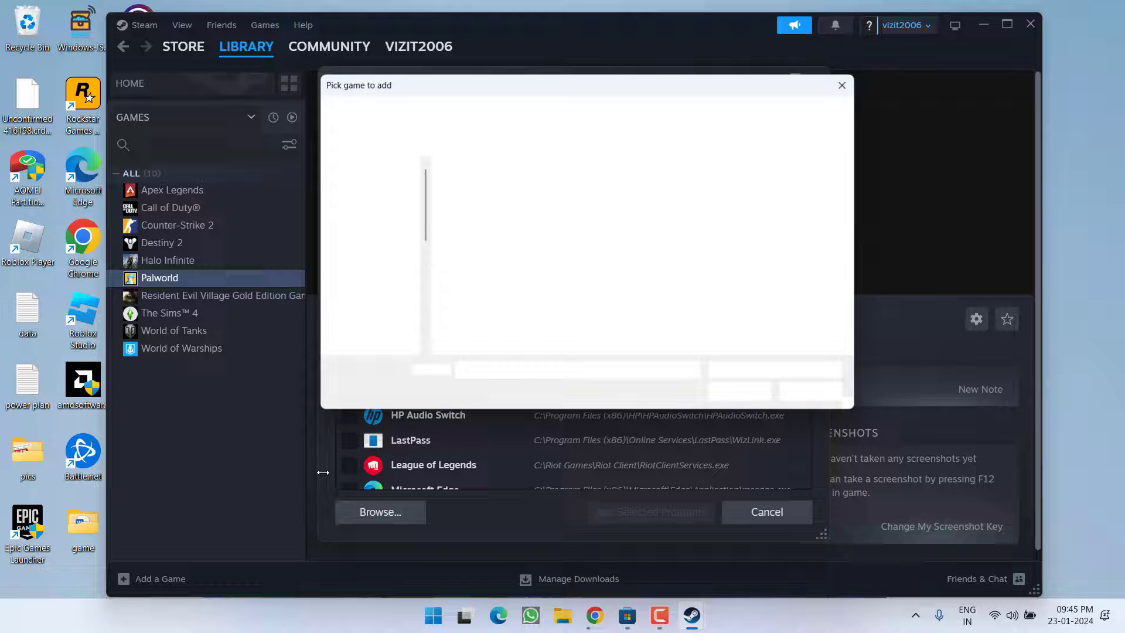
left_click(826, 401)
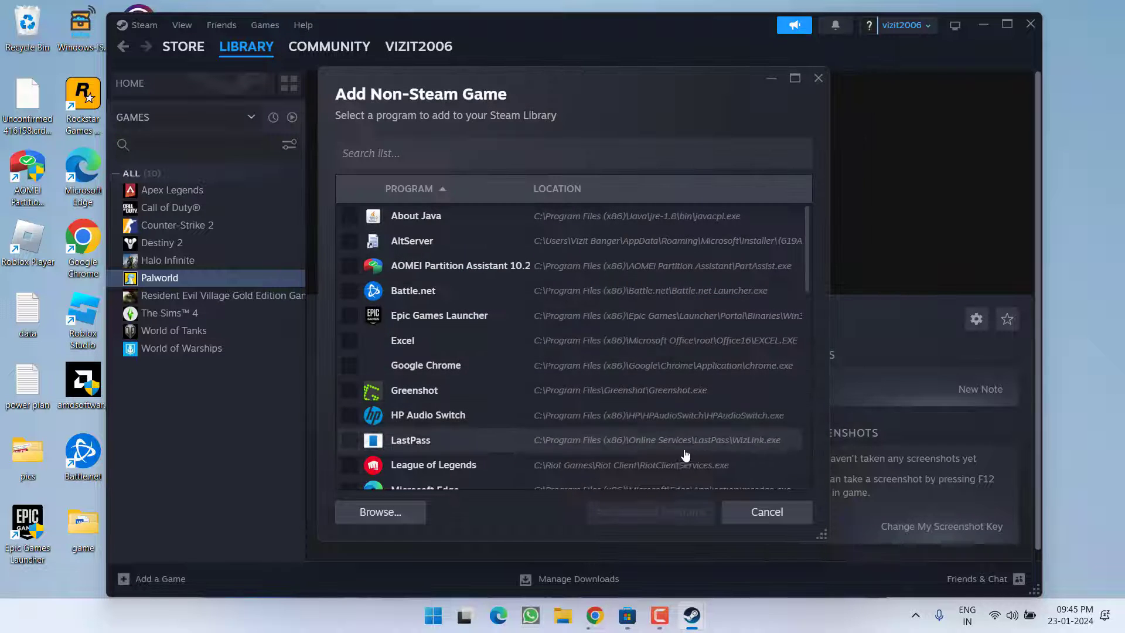
left_click(739, 514)
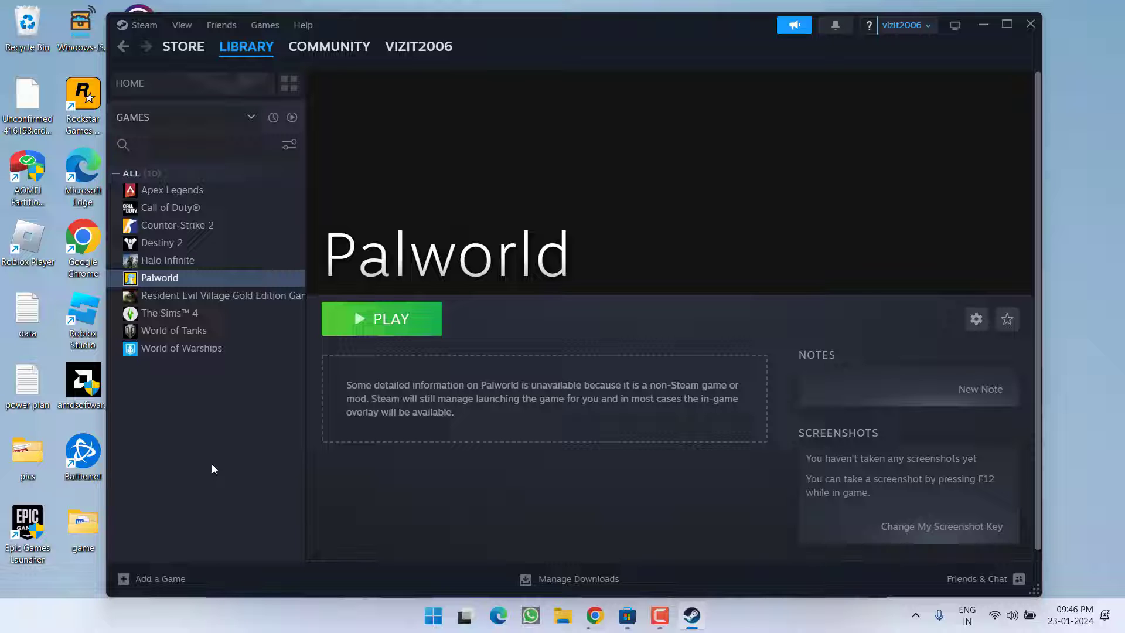
Step: Set the controller override in Palworld's library properties to Disable Steam Input, and close the properties
right_click(165, 283)
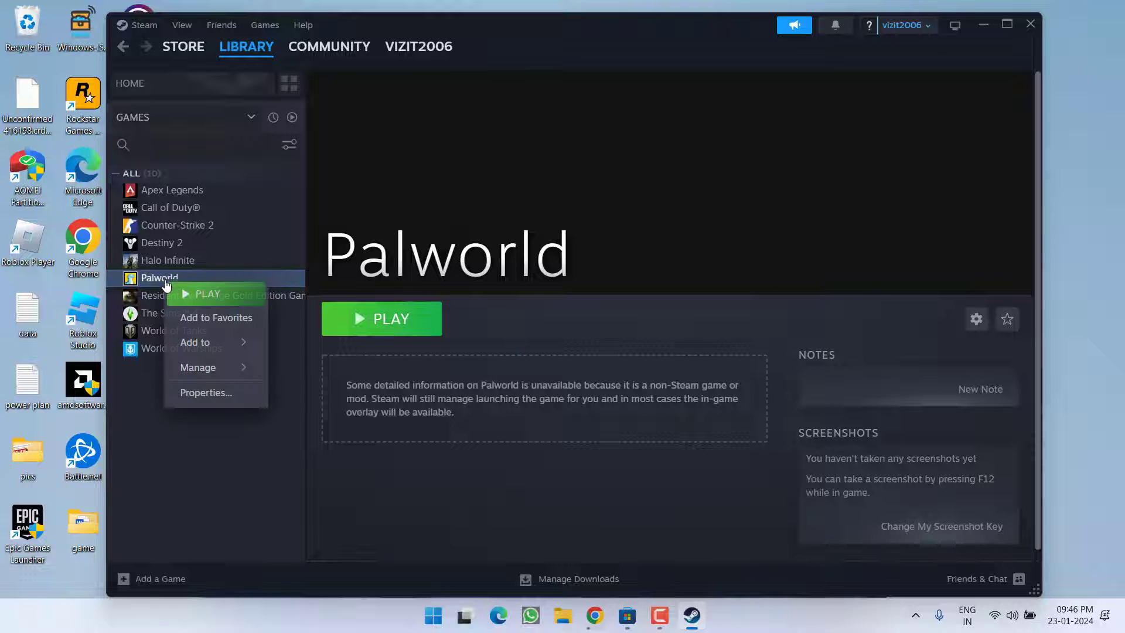
left_click(240, 396)
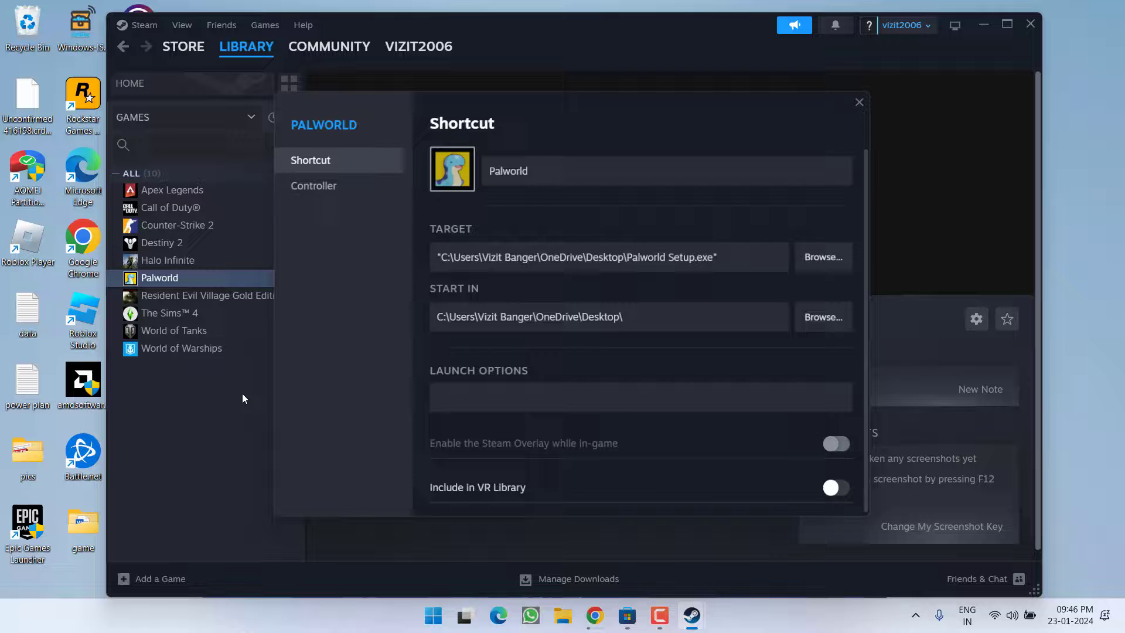
left_click(312, 187)
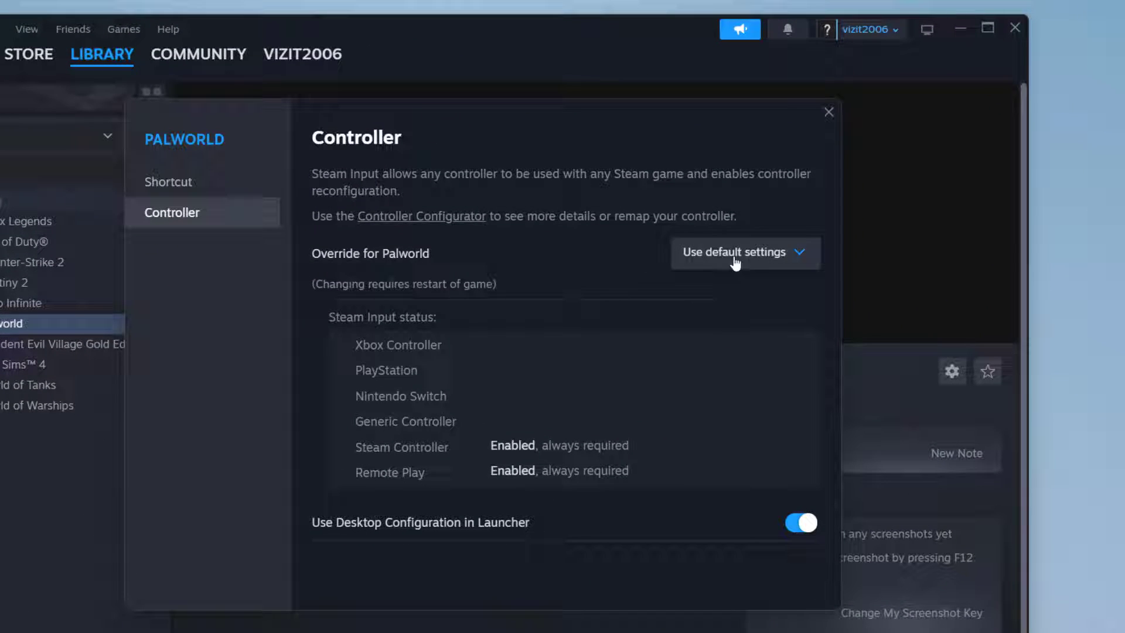
left_click(753, 256)
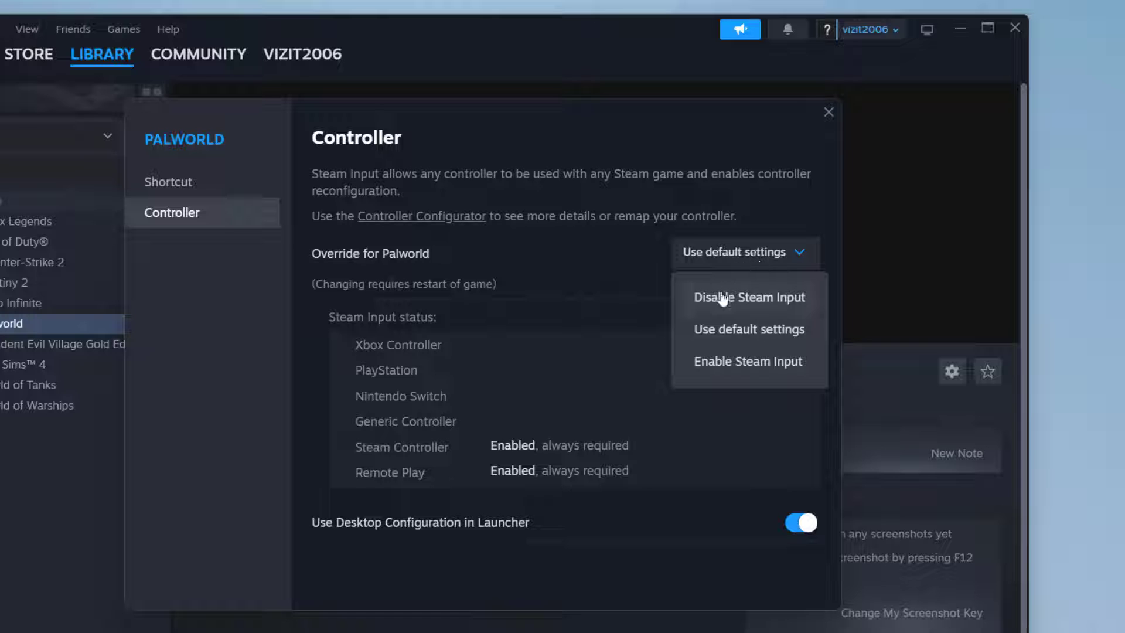
left_click(749, 298)
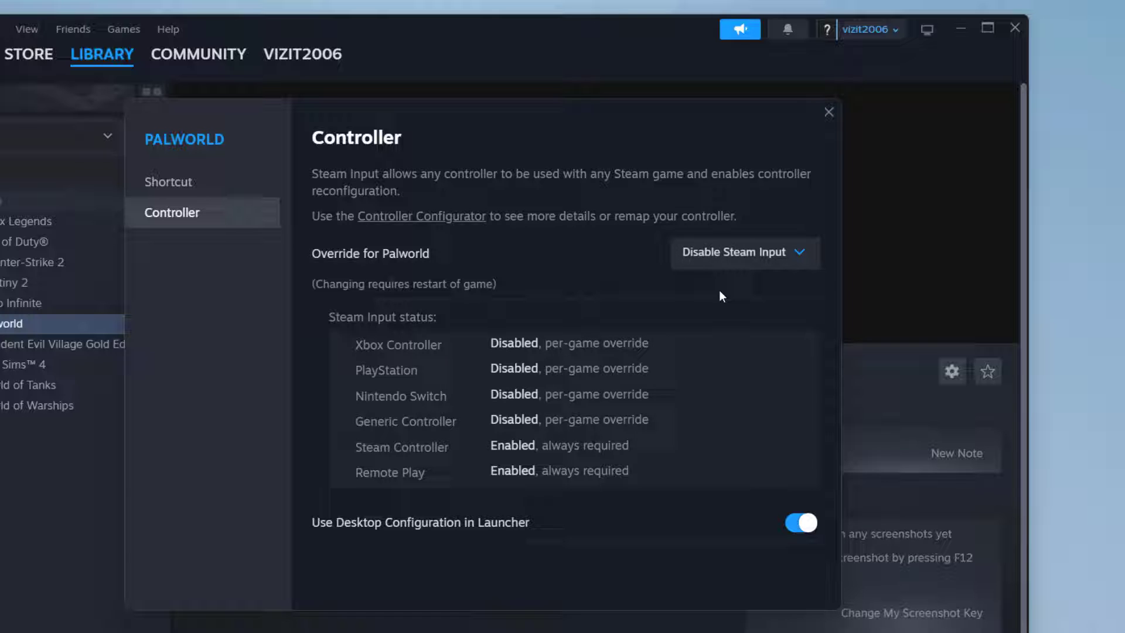
left_click(826, 113)
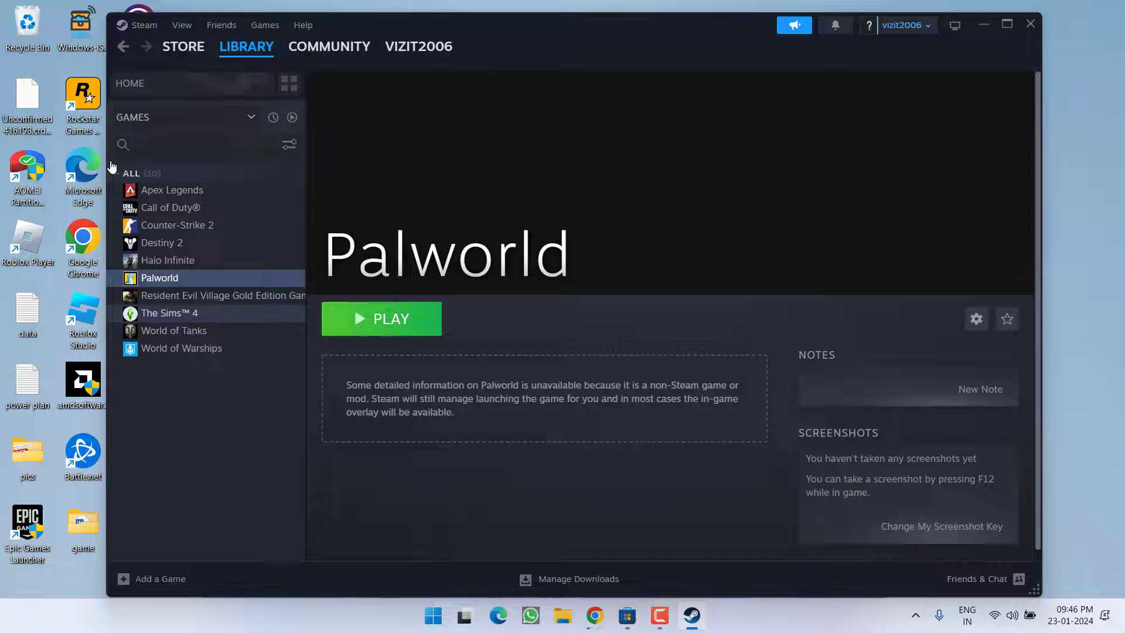
Step: Enable Steam Input for generic controllers in the global Steam controller settings
left_click(145, 27)
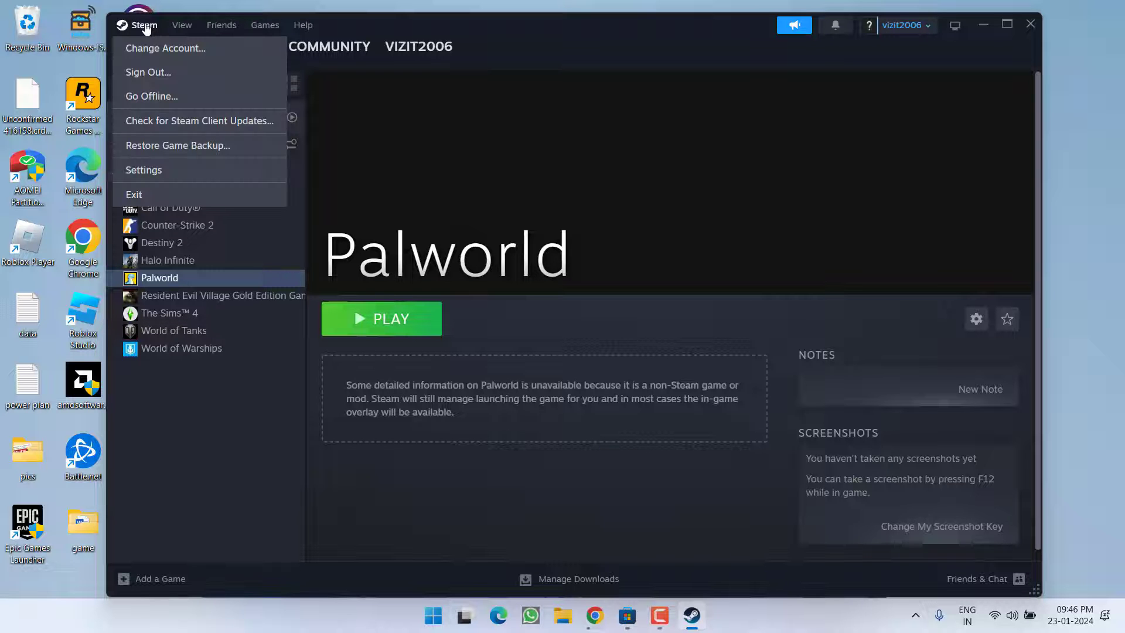
left_click(144, 170)
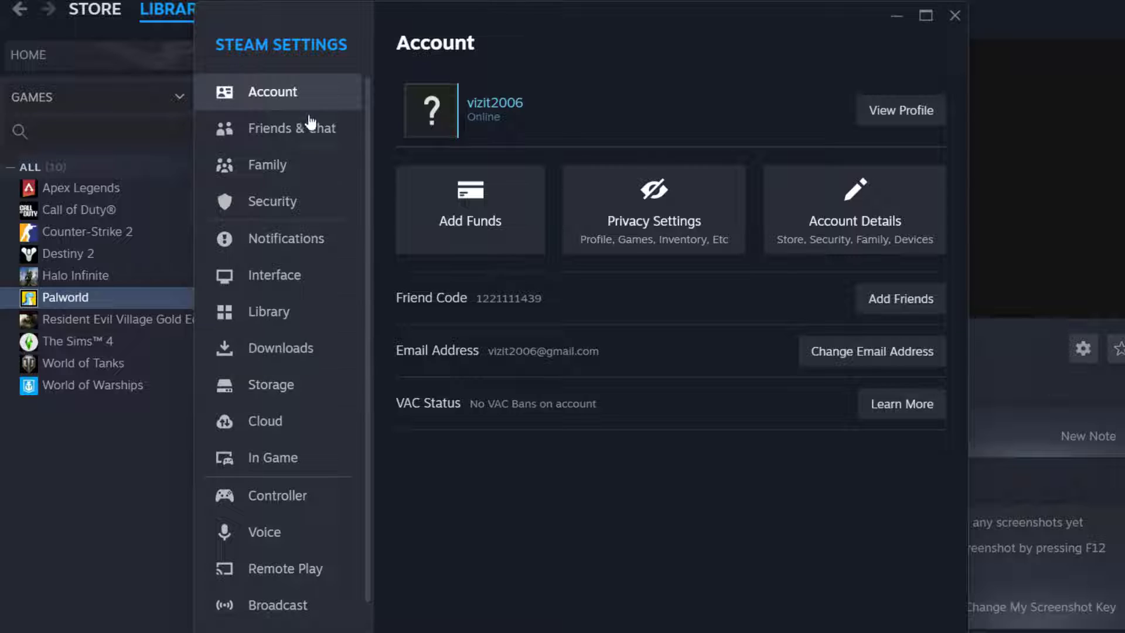
left_click(261, 497)
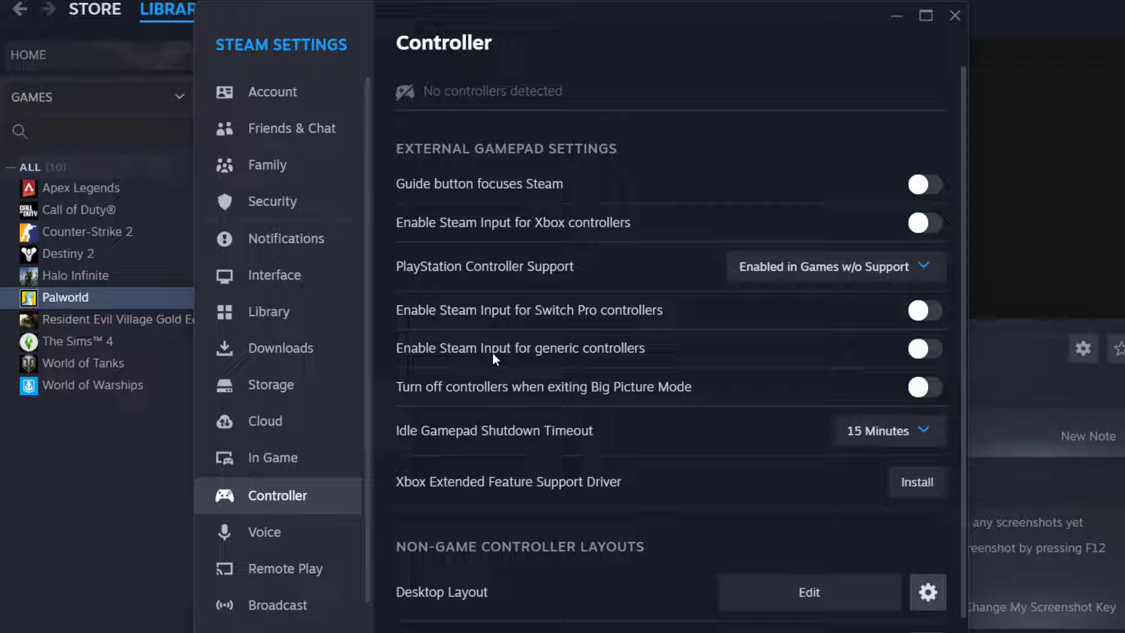
left_click(924, 348)
left_click(919, 224)
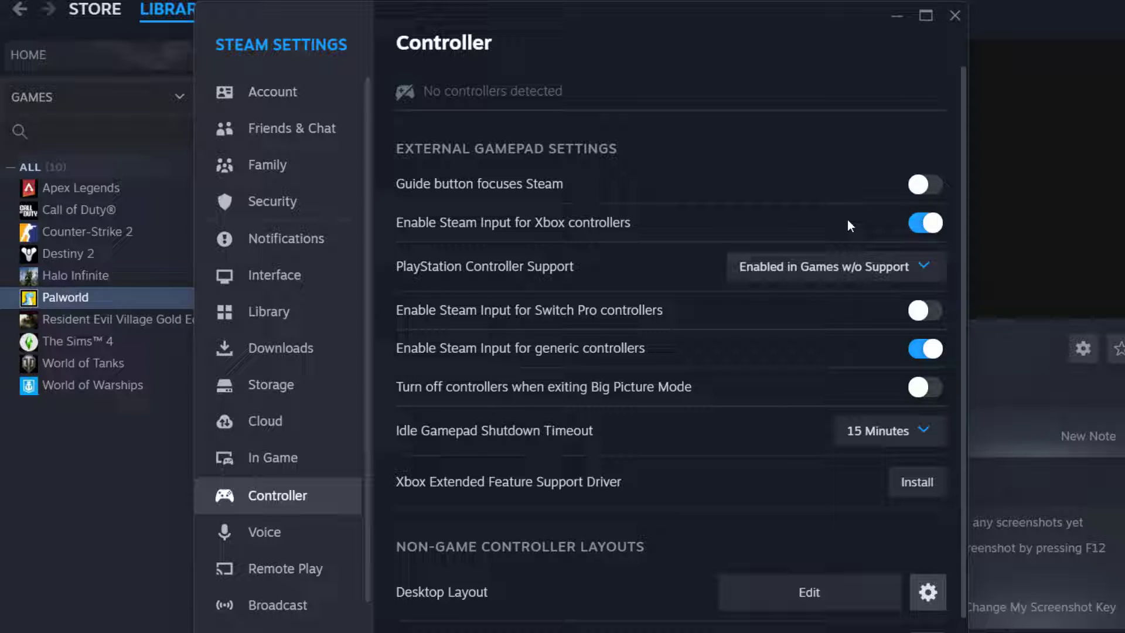
left_click(913, 223)
scroll(730, 466, "down", 1)
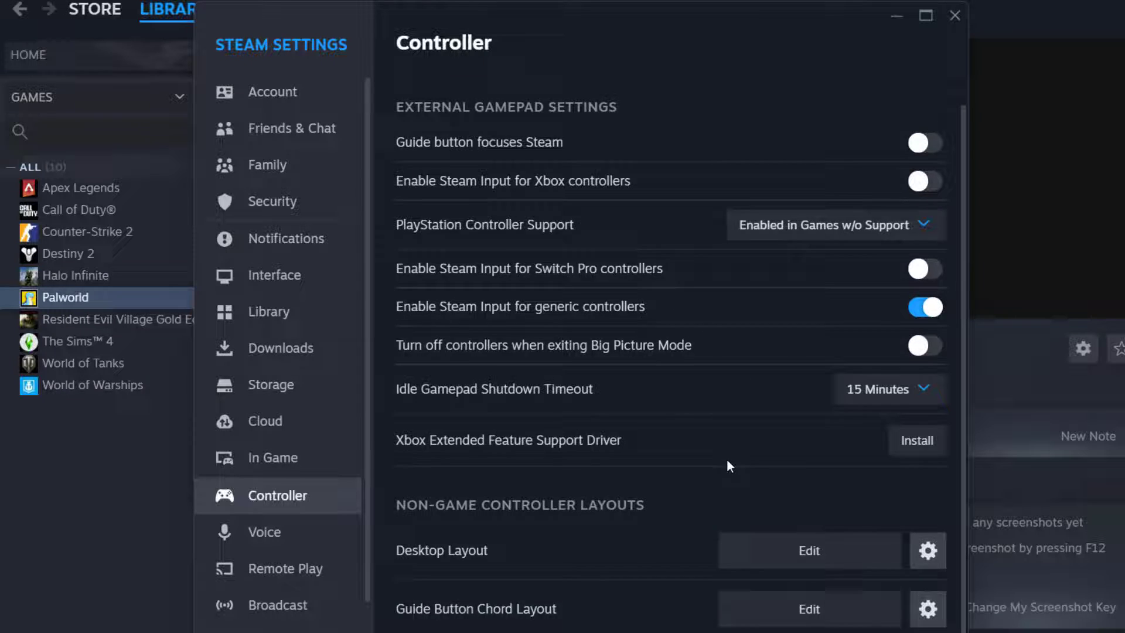
scroll(729, 535, "up", 1)
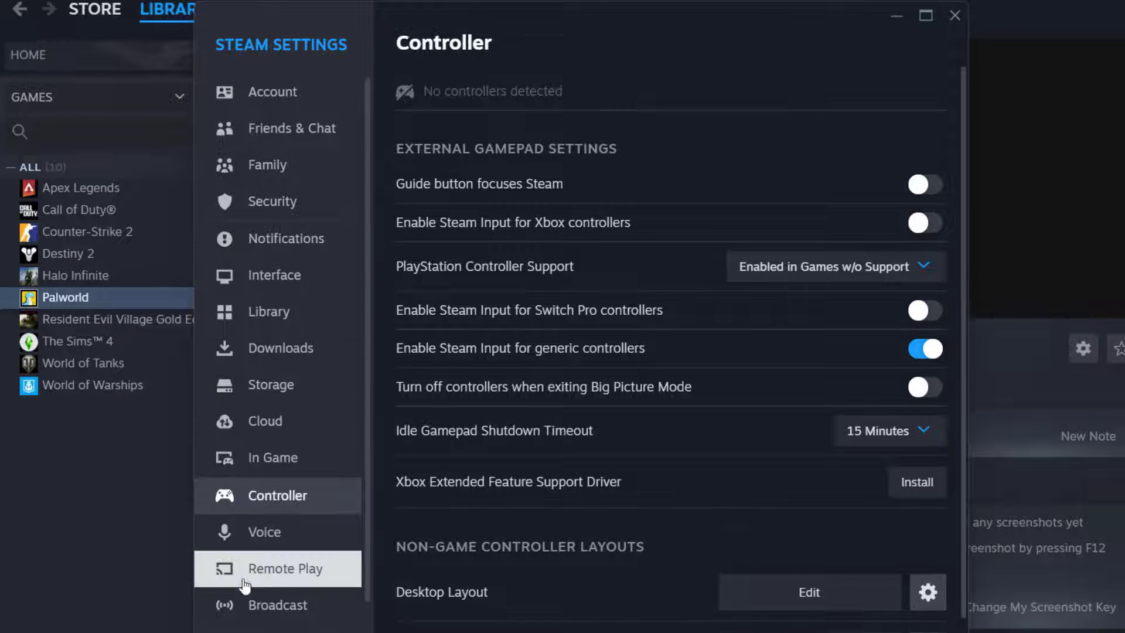
Step: Clear the Steam download cache from the download settings and confirm so that Steam restarts
left_click(284, 357)
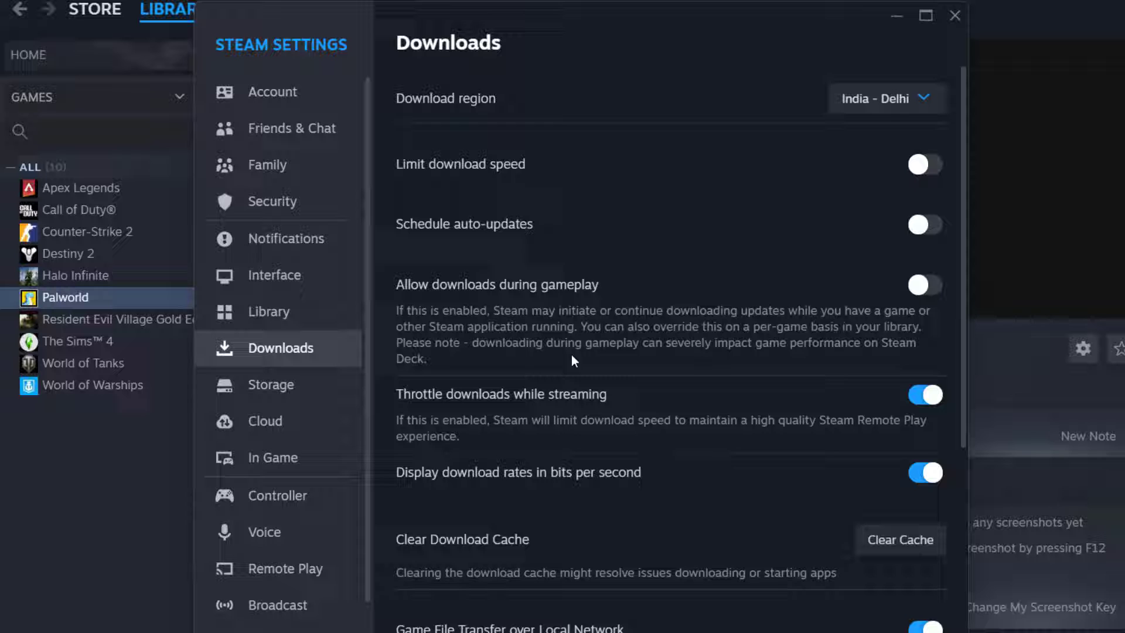
left_click(914, 539)
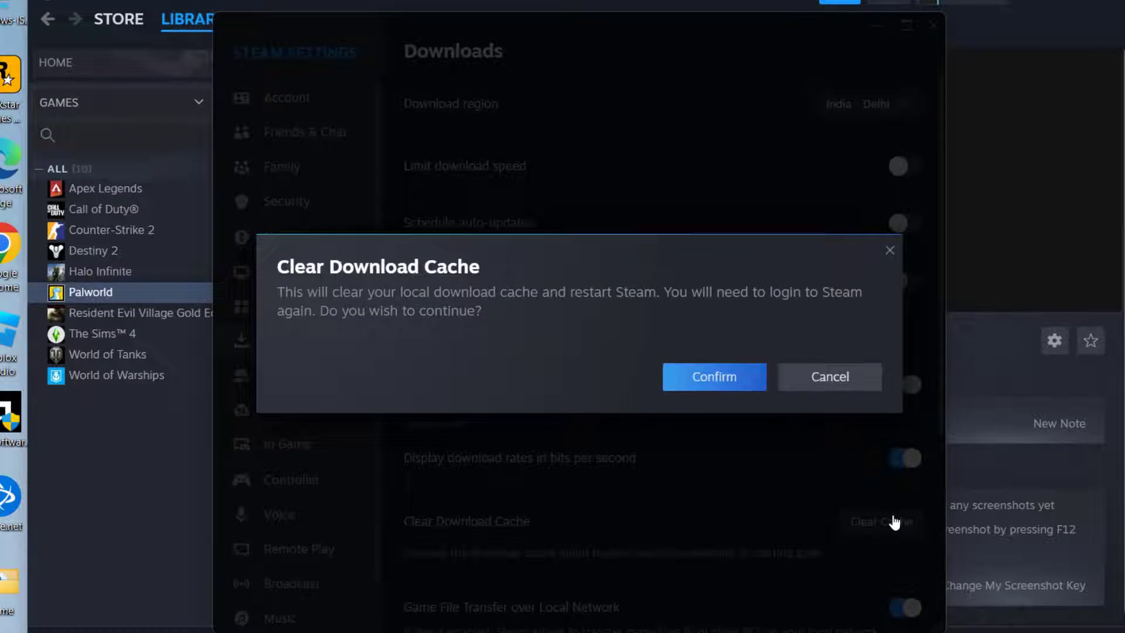
left_click(721, 393)
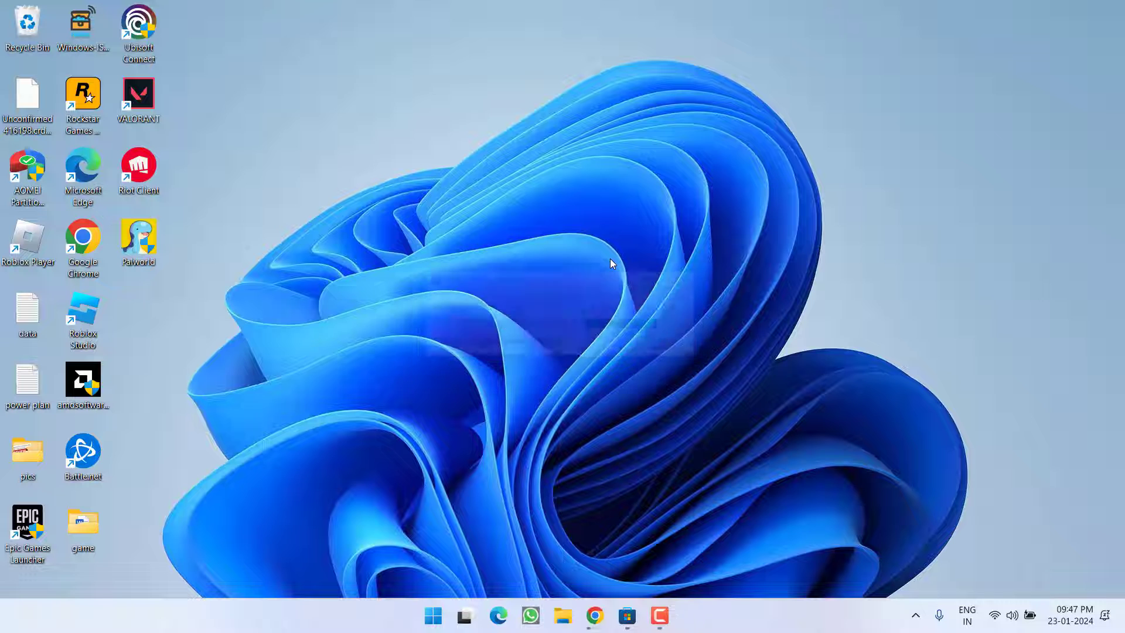
left_click(546, 331)
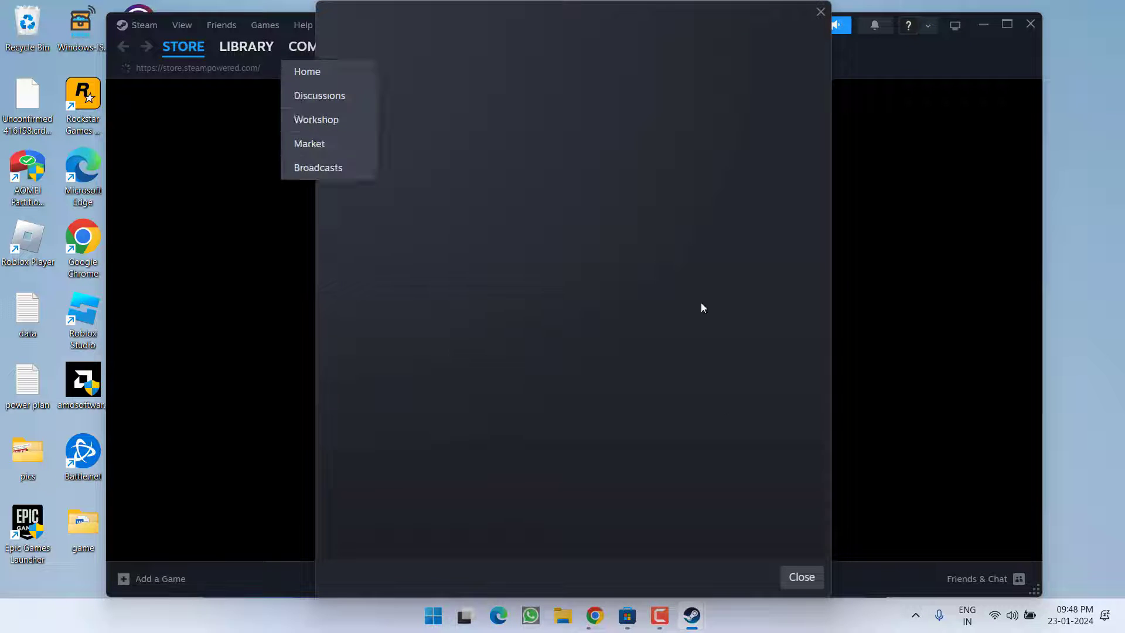
Step: Dismiss the Steam startup pop-up, view Palworld's page in the library, and minimize Steam
left_click(820, 12)
left_click(252, 46)
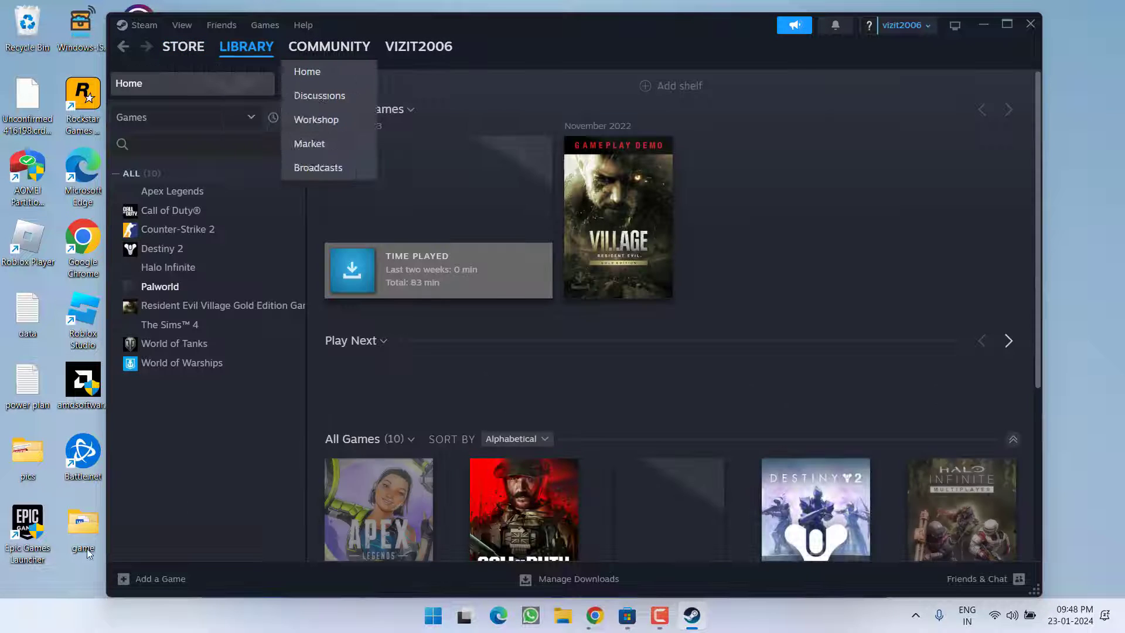
left_click(159, 286)
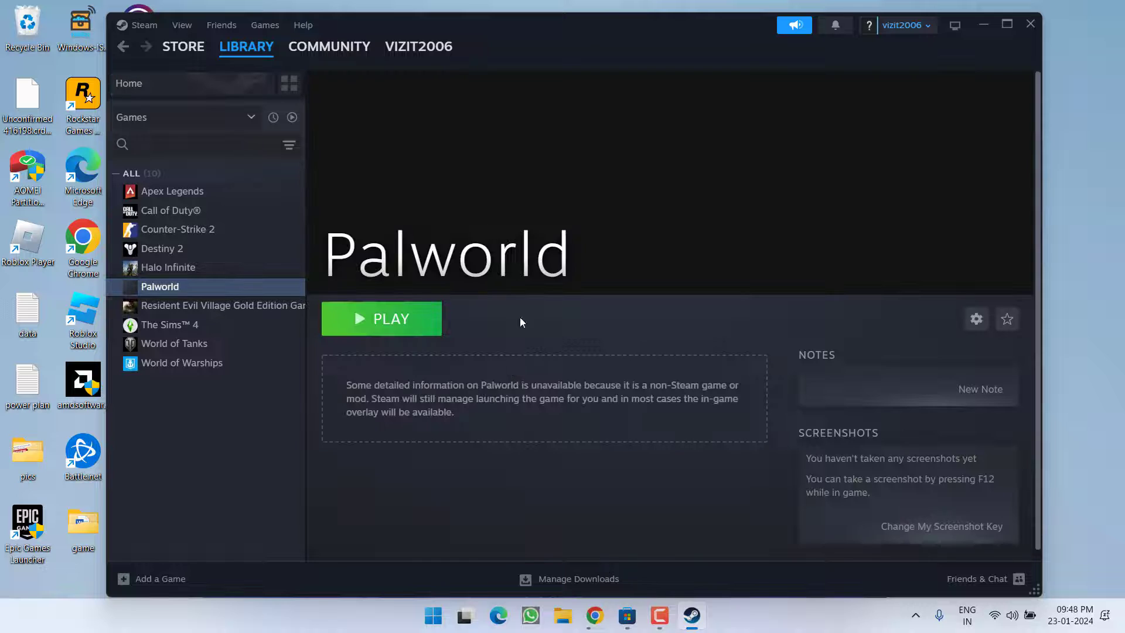
left_click(982, 26)
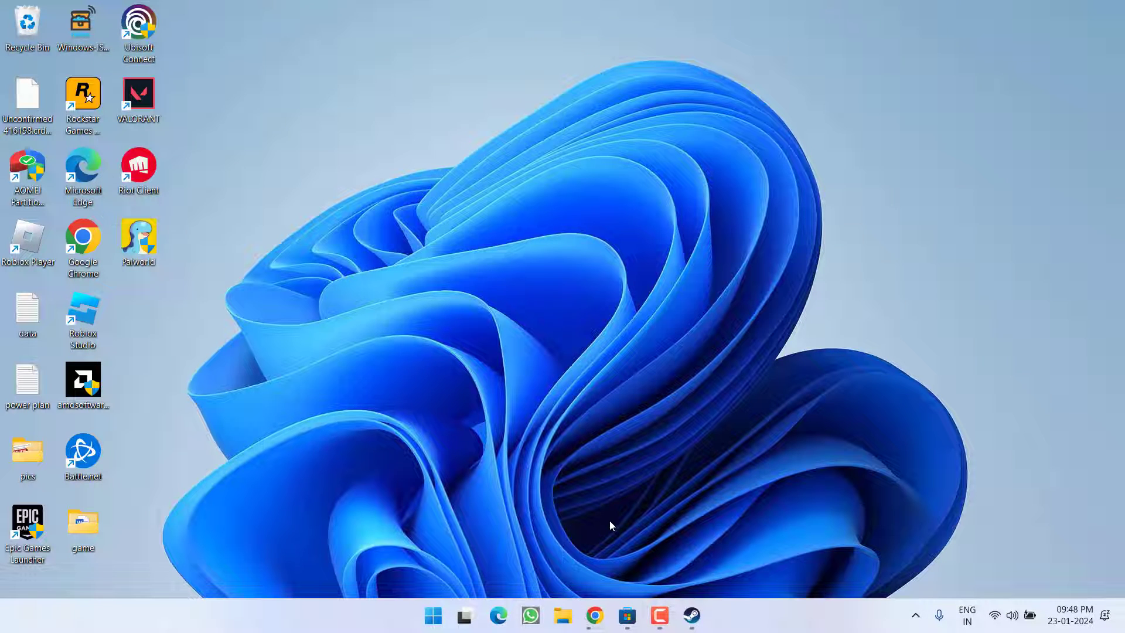
Step: Switch to Microsoft Store, search for "xbox accessories", and open the Xbox Accessories app page
left_click(627, 616)
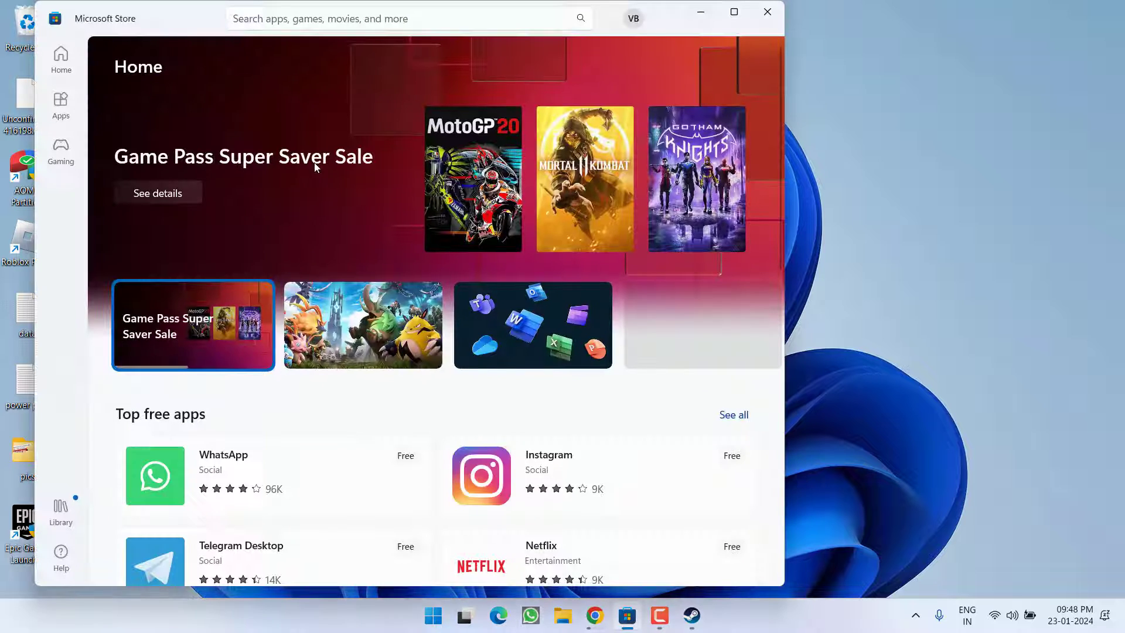
left_click(402, 19)
type("xb")
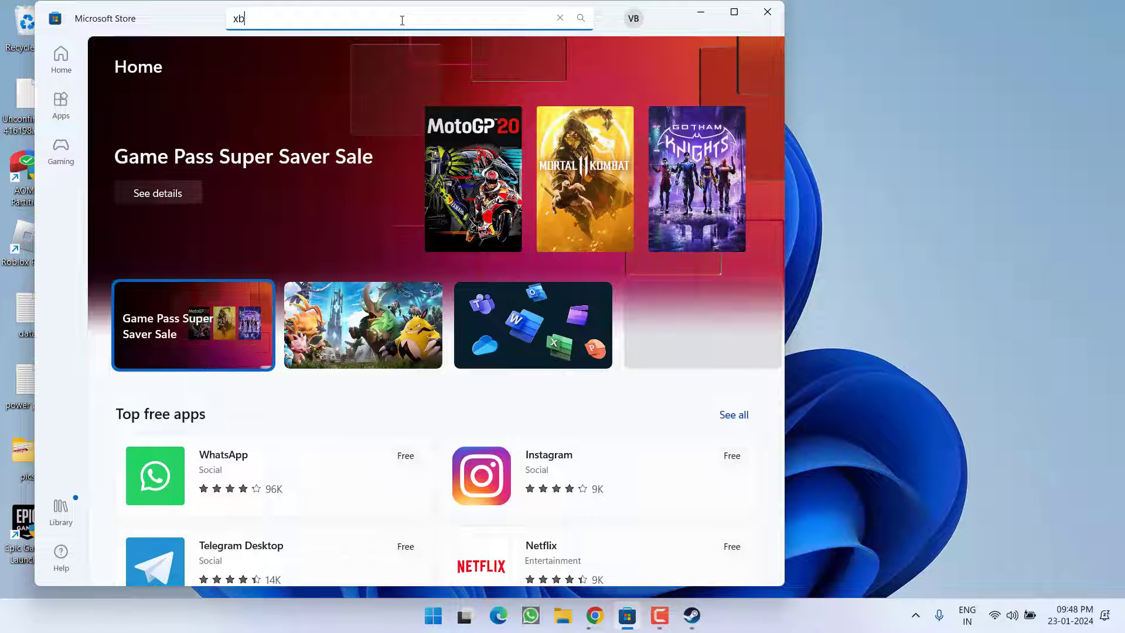
type("ox accessories")
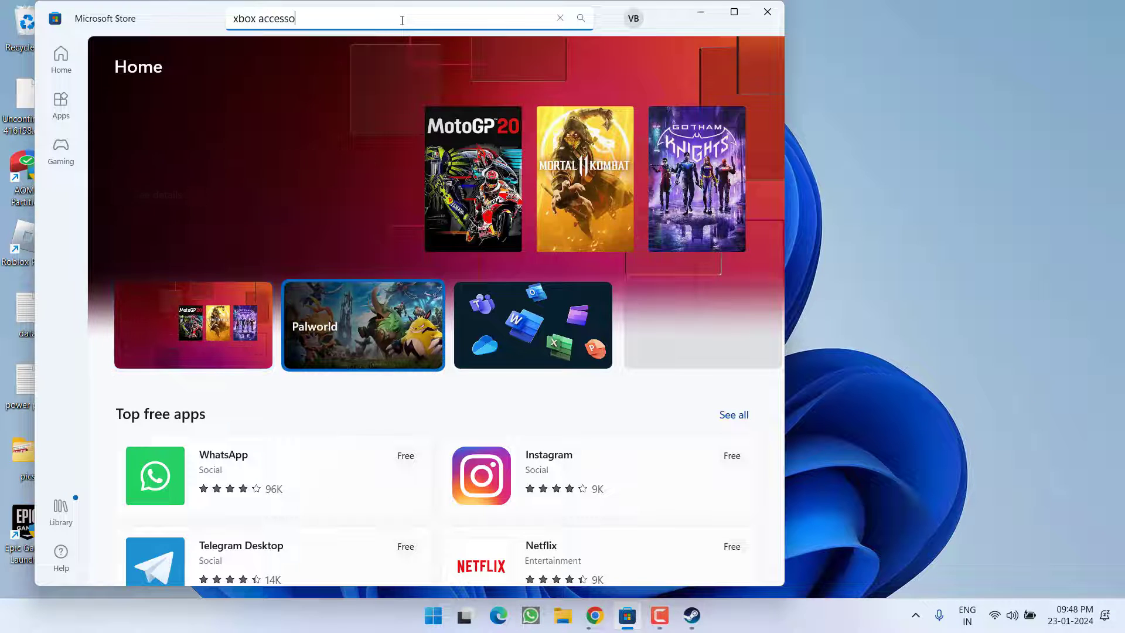
key("Return")
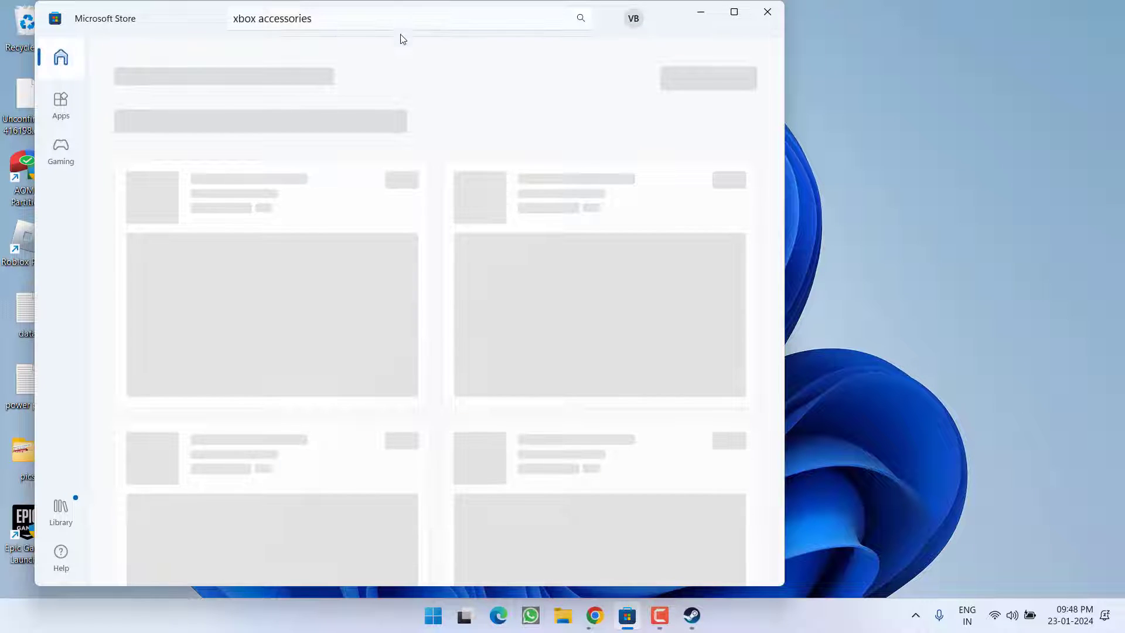
left_click(287, 198)
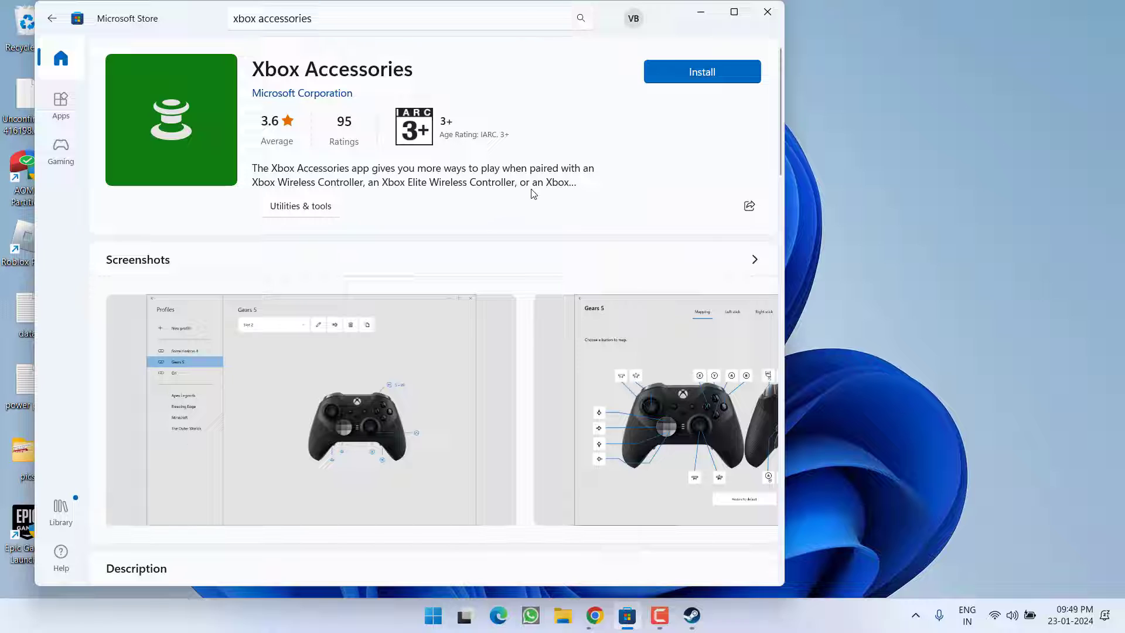
Step: Install and launch Xbox Accessories to check for the connected controller, and close the app and Microsoft Store
left_click(722, 68)
left_click(706, 74)
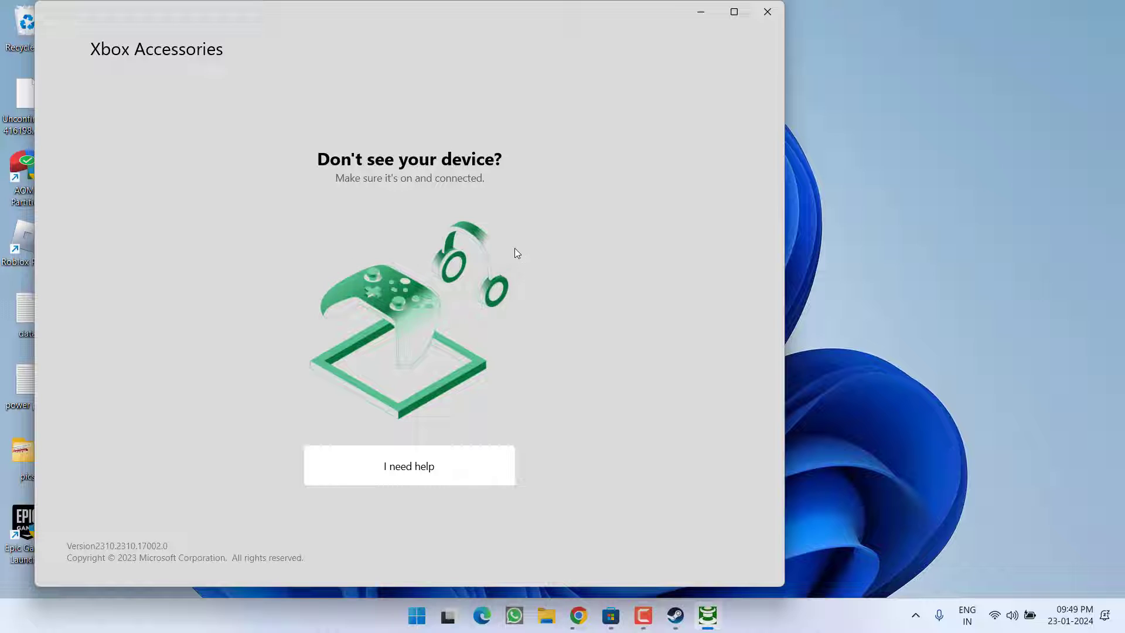
left_click(764, 13)
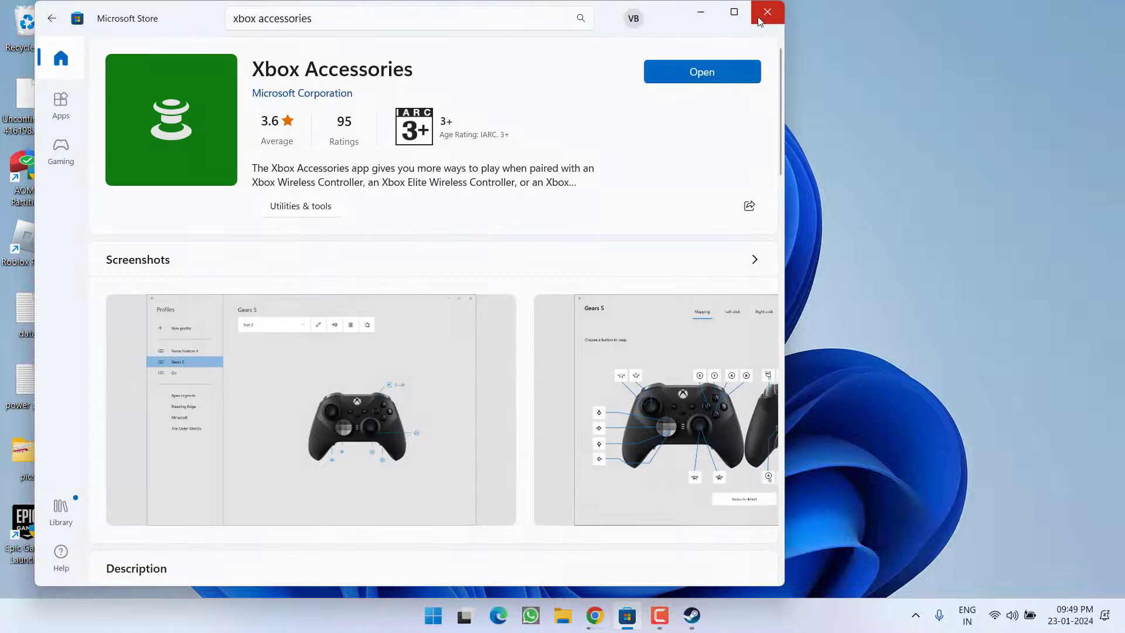
left_click(758, 19)
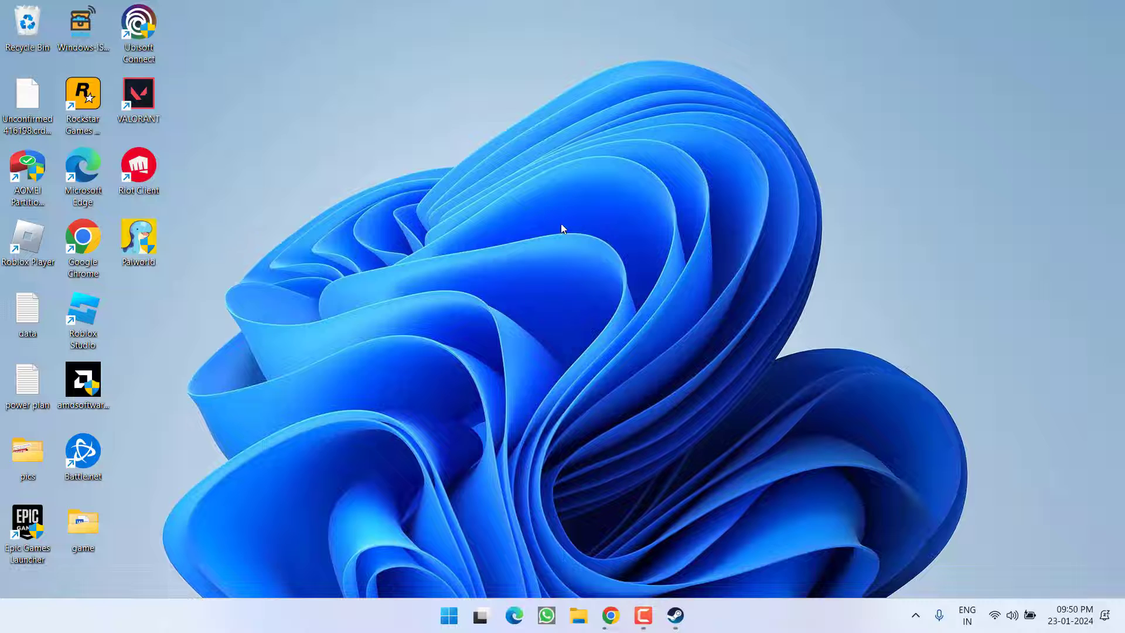
Step: Switch to Steam to view Palworld's library page, and close the Steam window
left_click(671, 616)
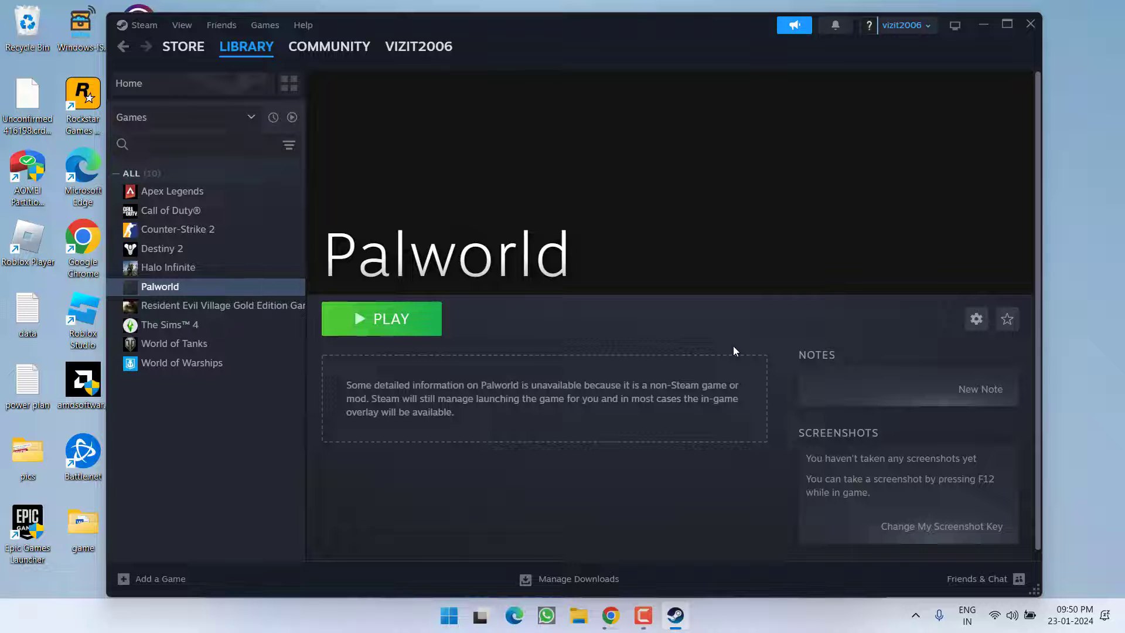
left_click(1030, 23)
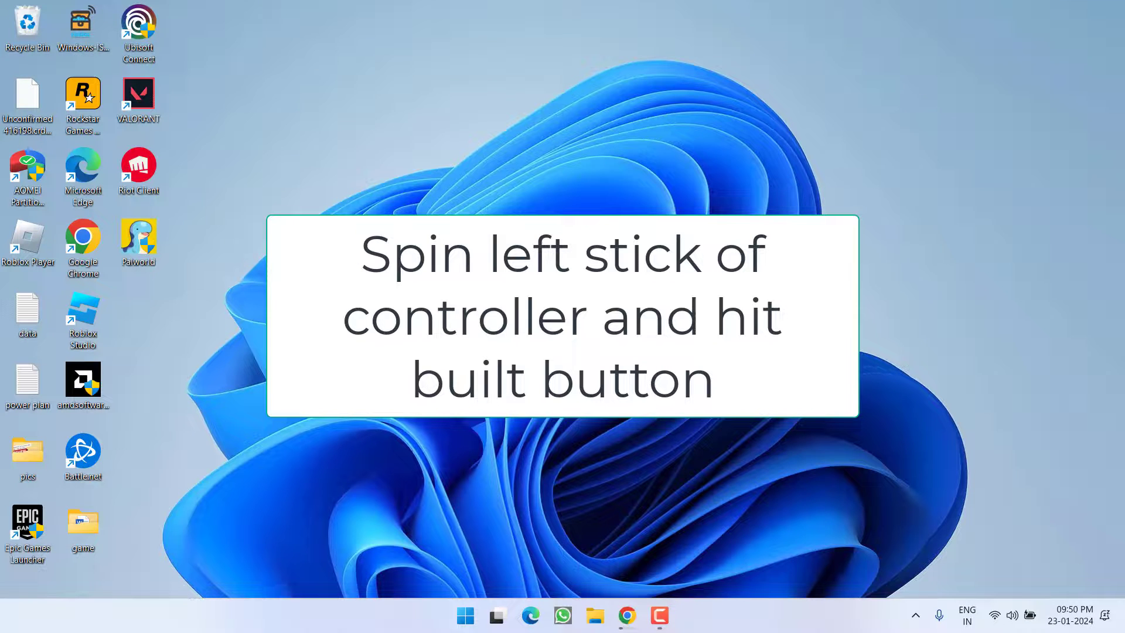
left_click(946, 272)
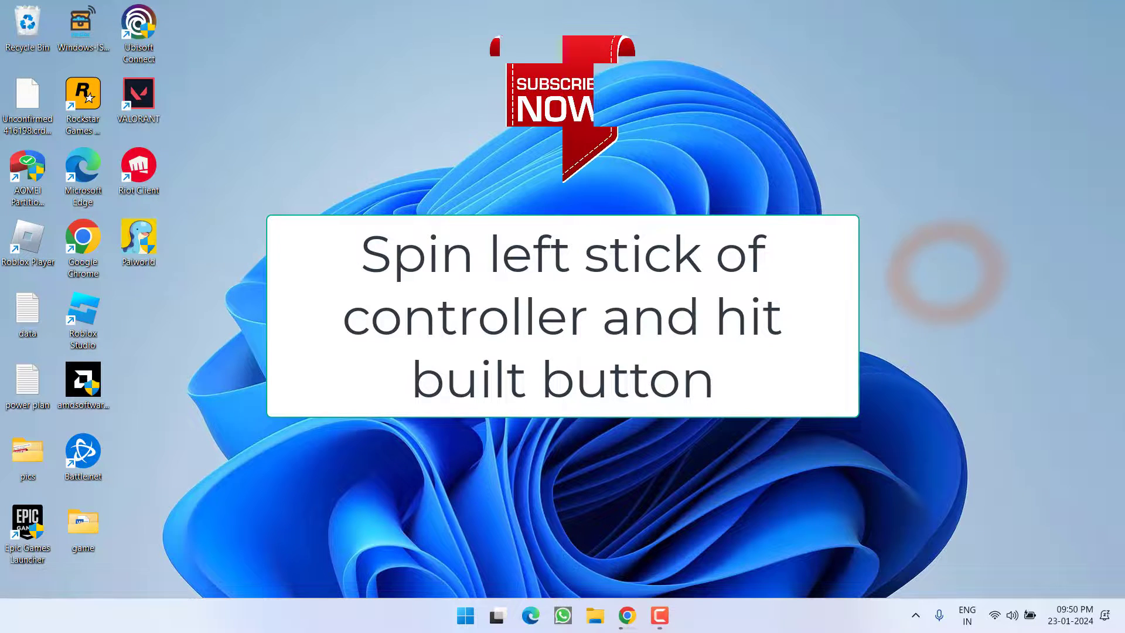